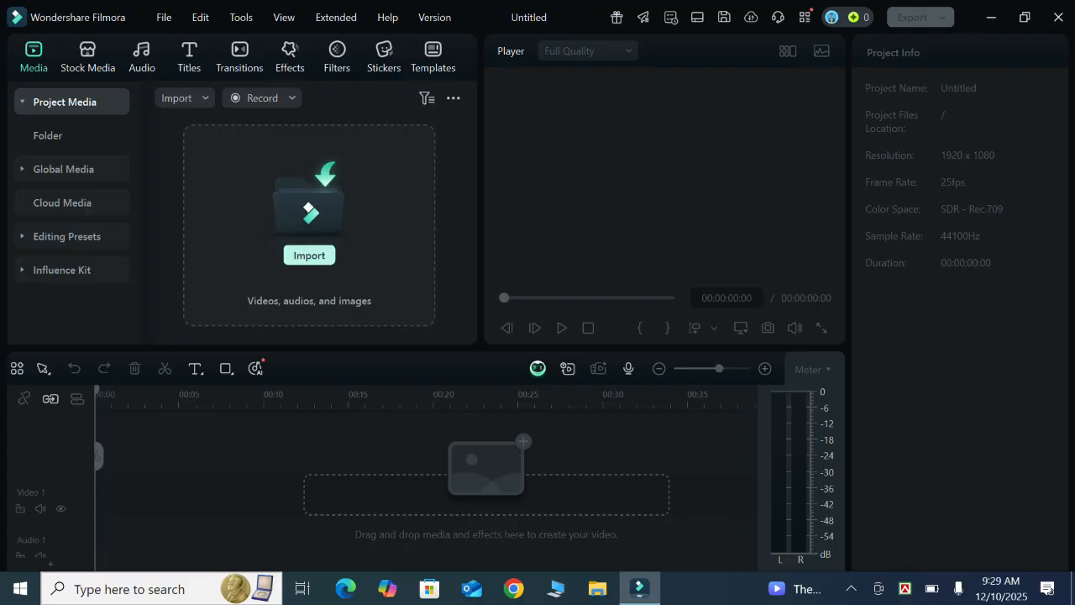
Step: Import the video Untitled design (76) from Downloads and place it at the start of Video 1, keeping the 1920x1080 25fps project settings
left_click(309, 255)
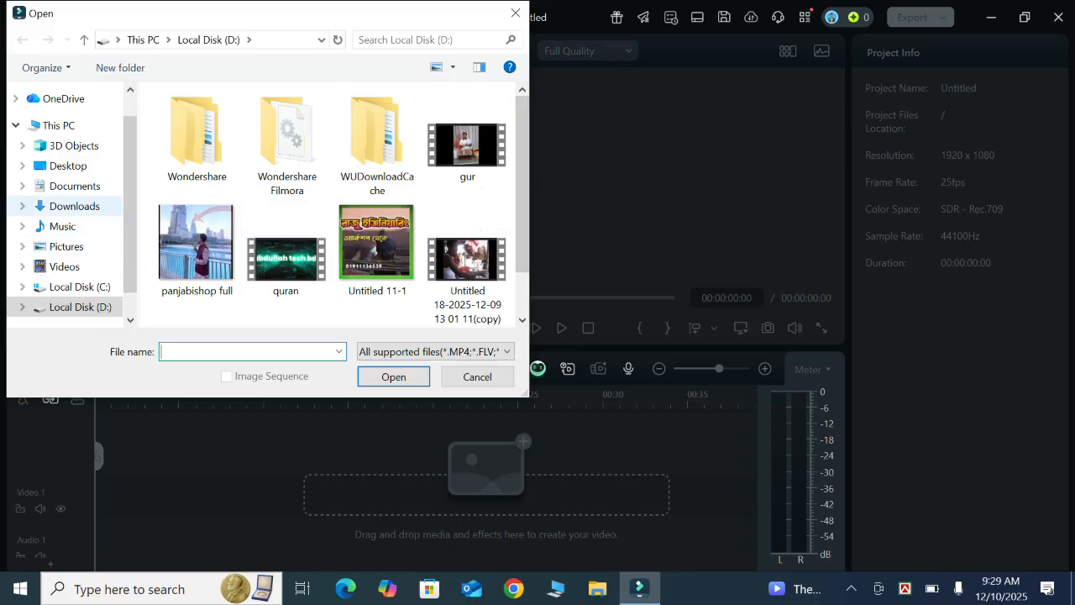
left_click(74, 206)
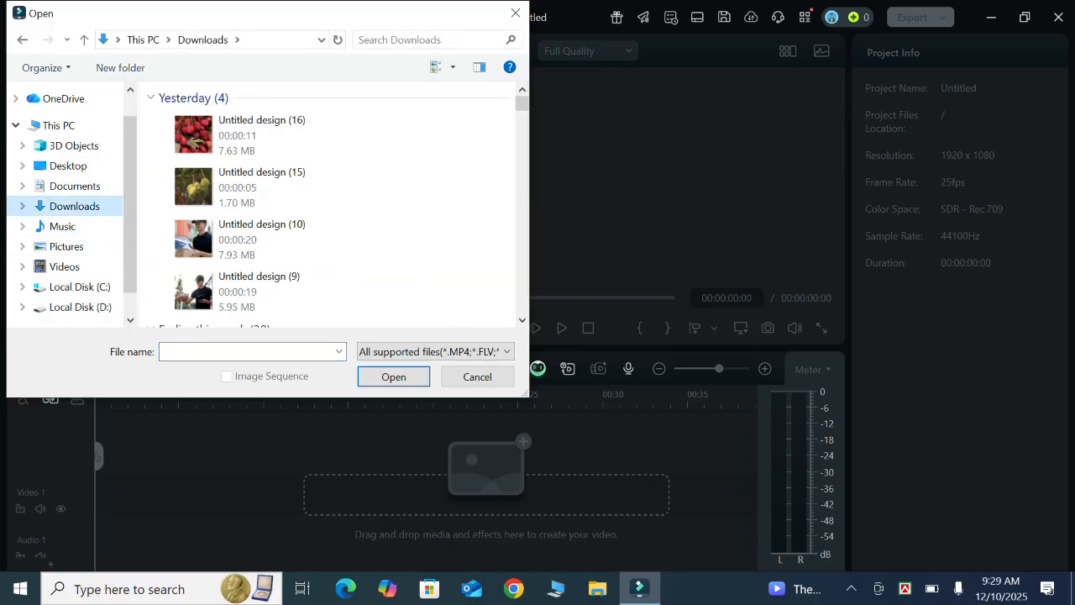
left_click_drag(522, 102, 521, 160)
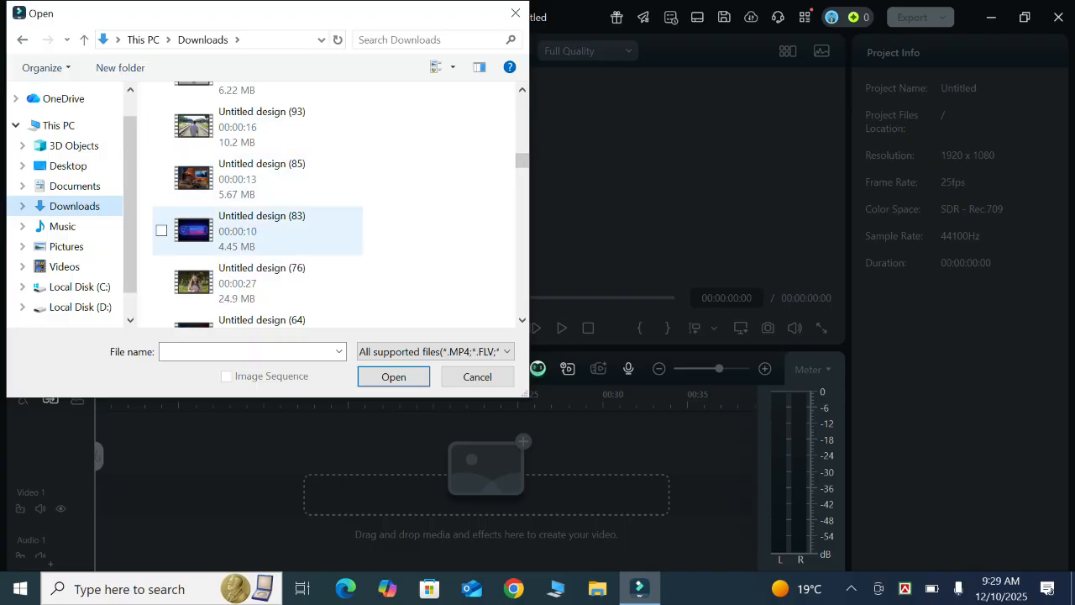
left_click(269, 283)
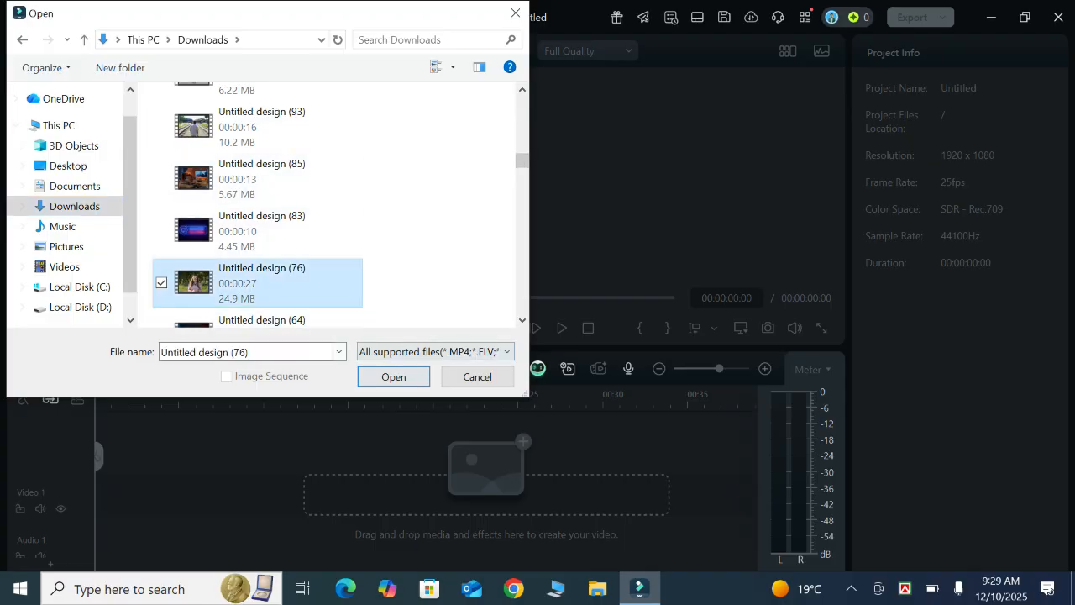
left_click(393, 377)
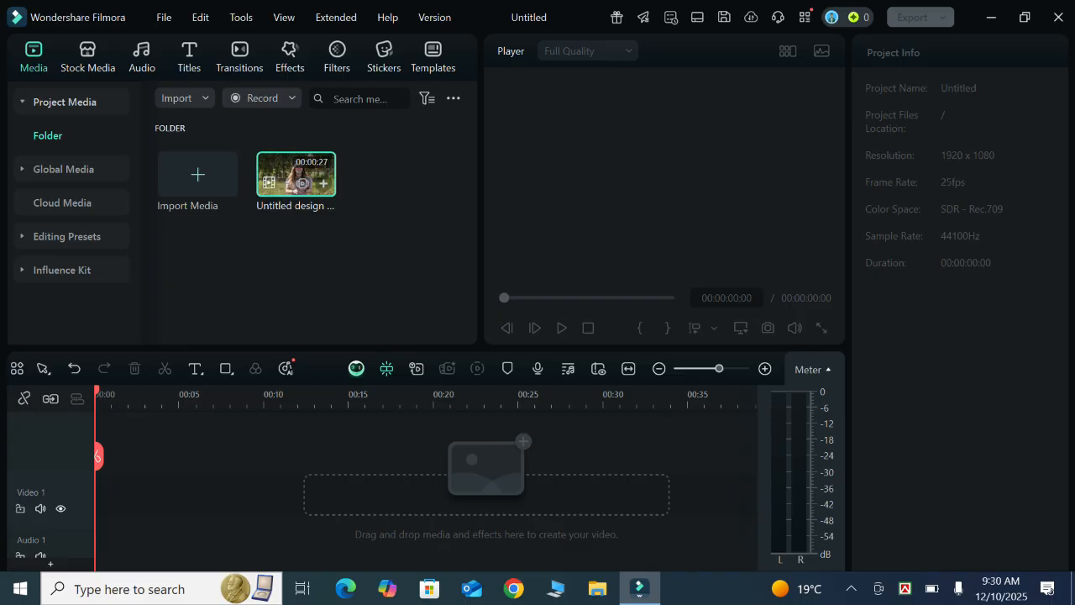
left_click_drag(296, 175, 97, 499)
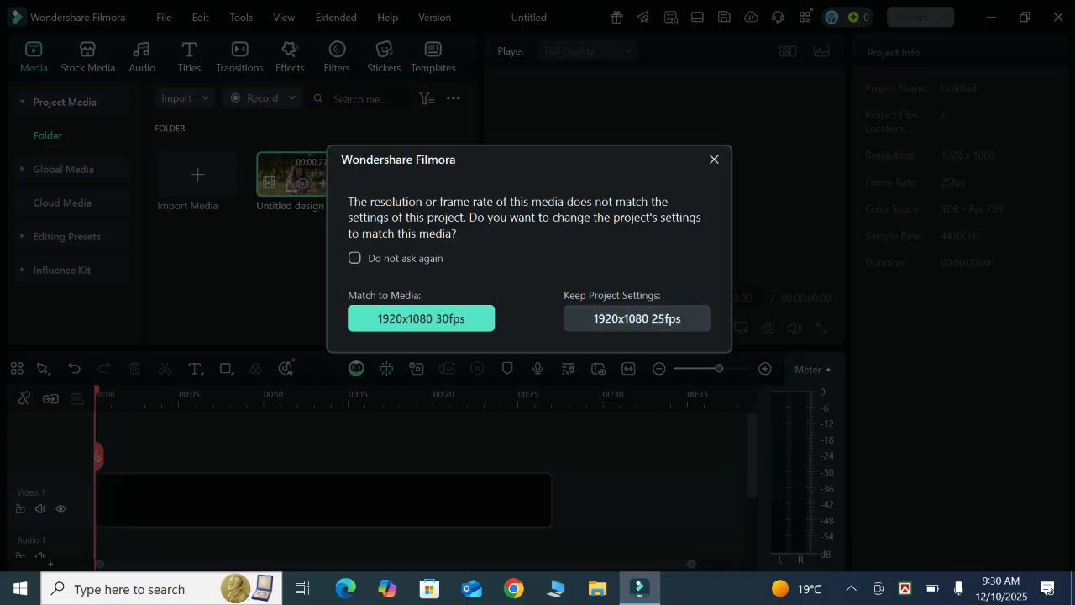
left_click(637, 318)
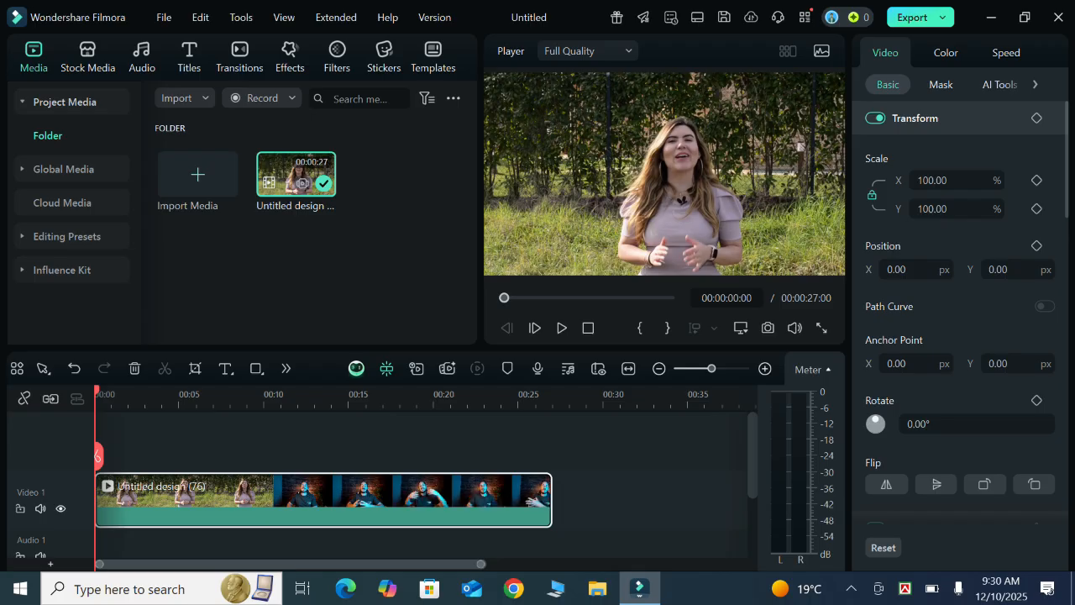
Step: Play through the clip at its original speed, open its speed settings, and return the playhead to the start
left_click(561, 328)
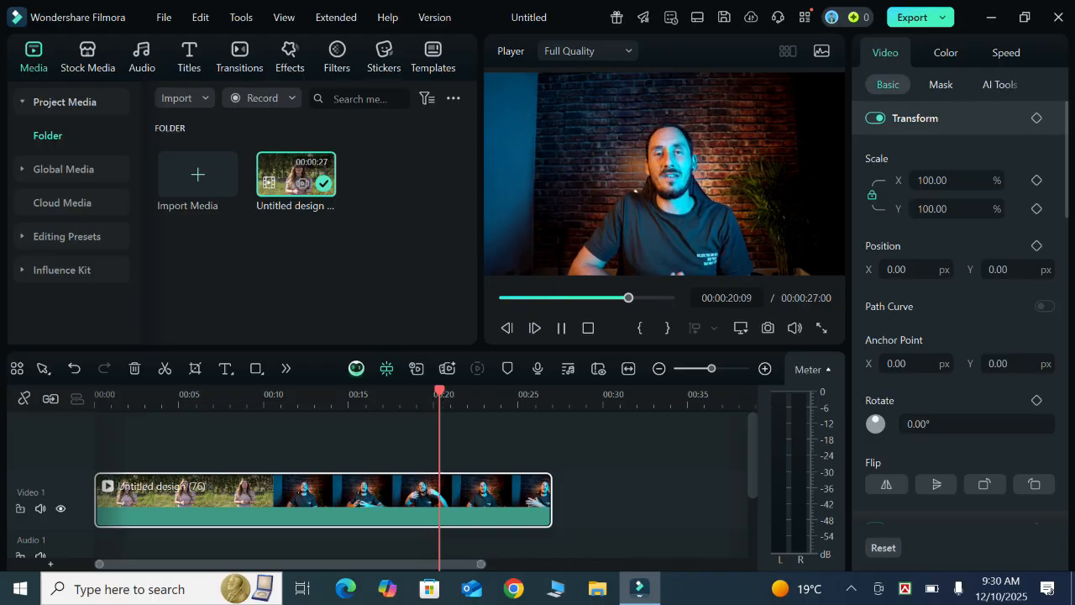
left_click(1007, 52)
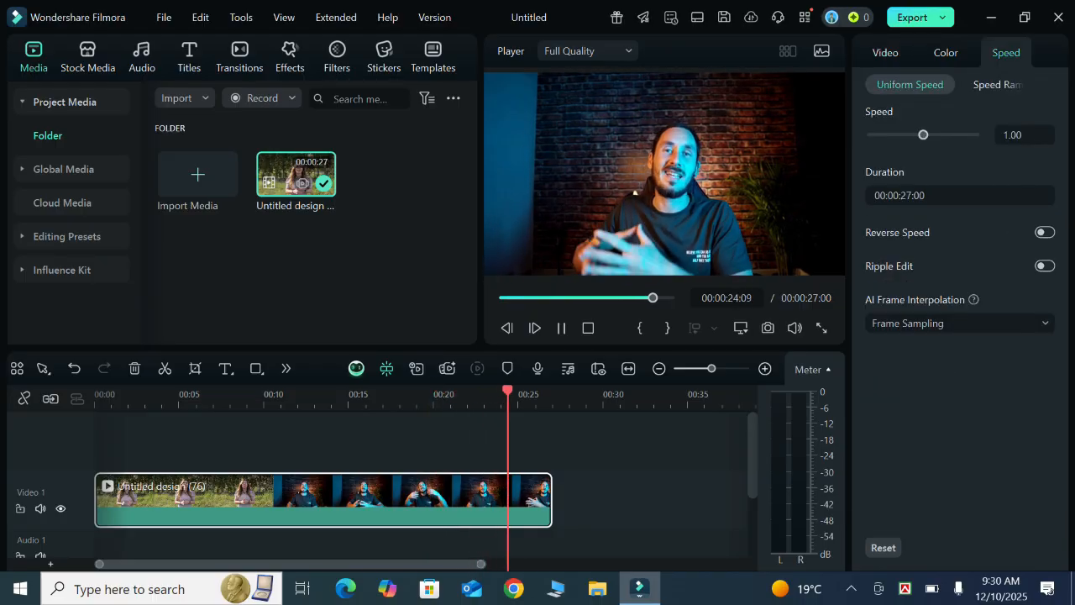
left_click(561, 329)
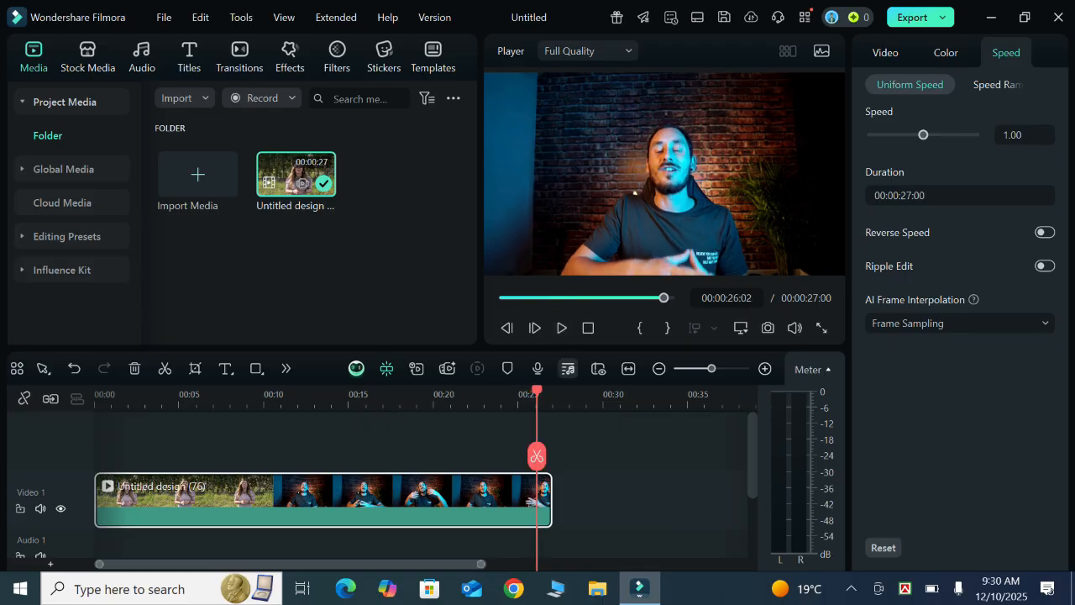
left_click_drag(536, 456, 95, 456)
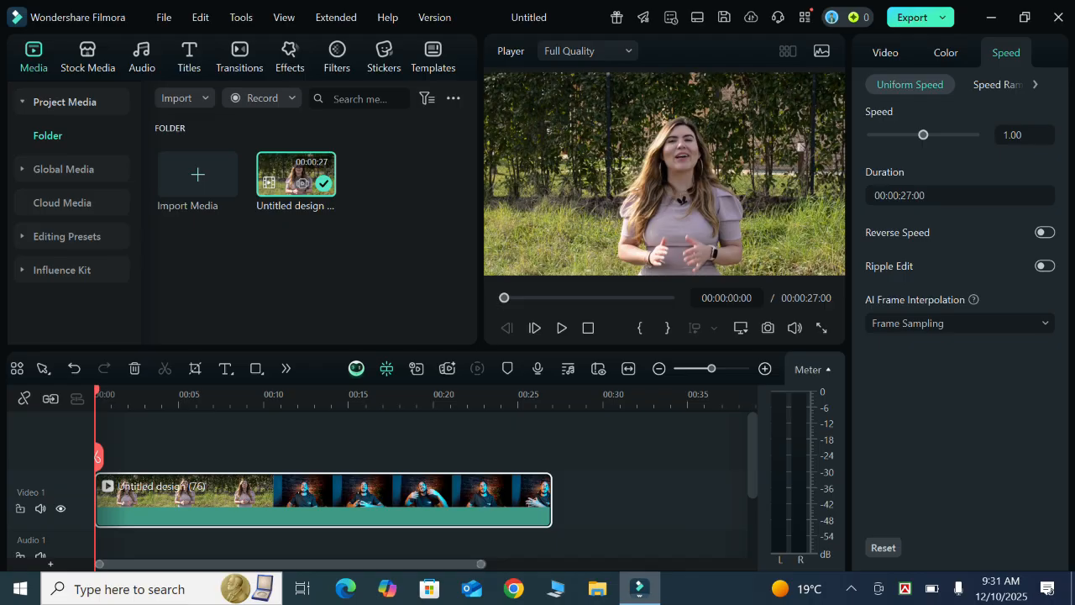
Step: Apply the Montage speed ramping preset to the clip and preview the result from the start
left_click(997, 85)
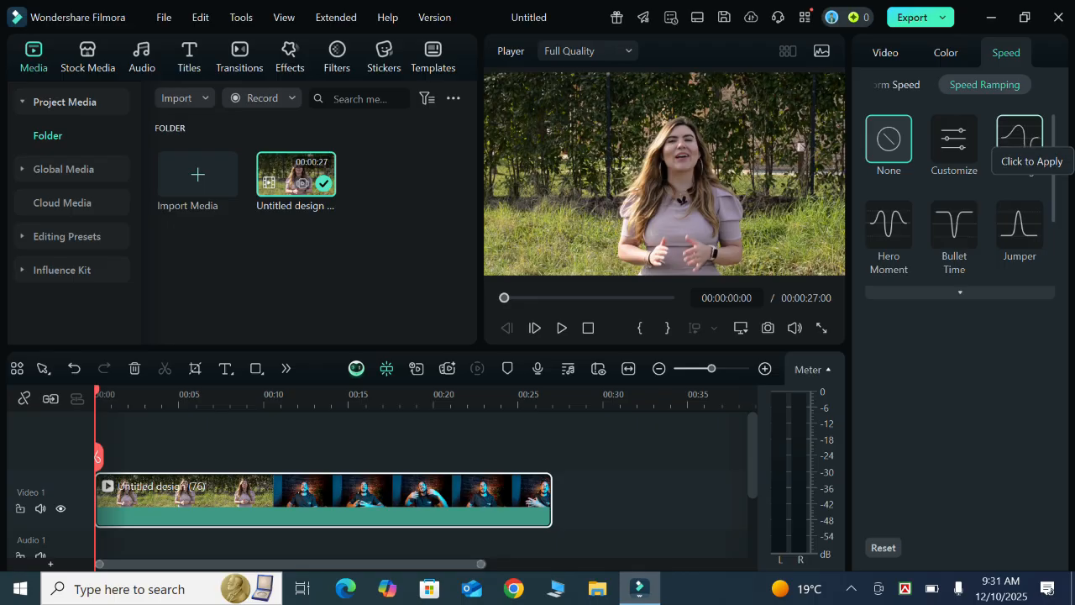
left_click(1020, 136)
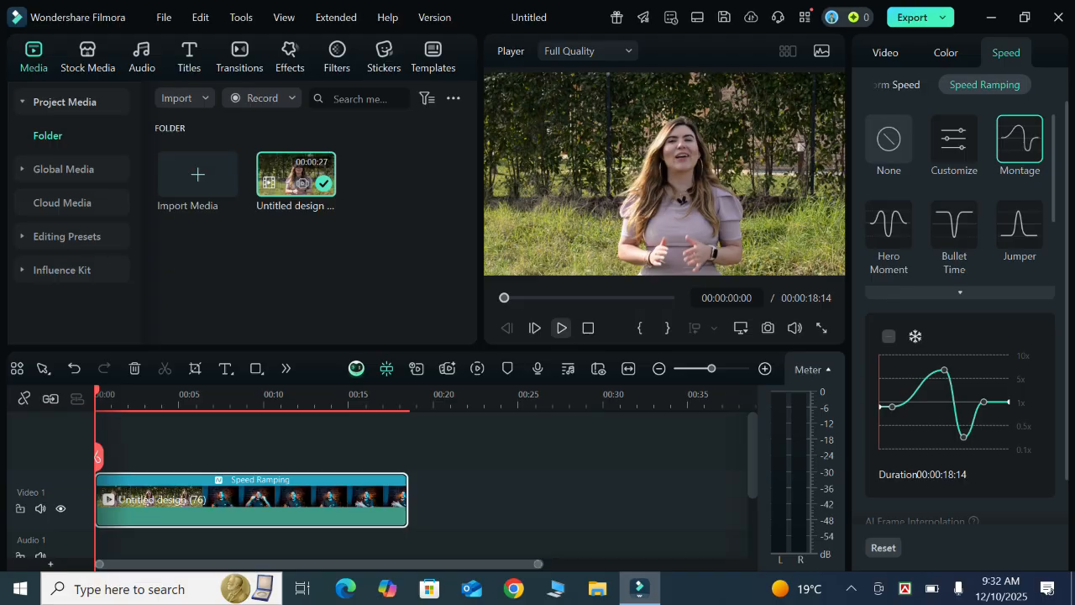
left_click(562, 328)
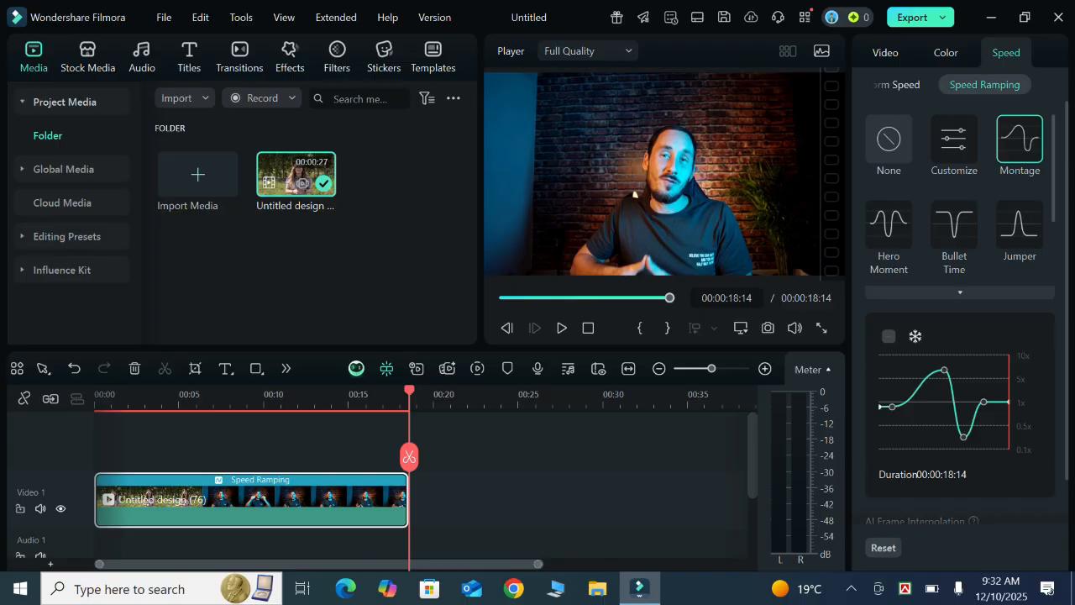
left_click_drag(410, 458, 96, 523)
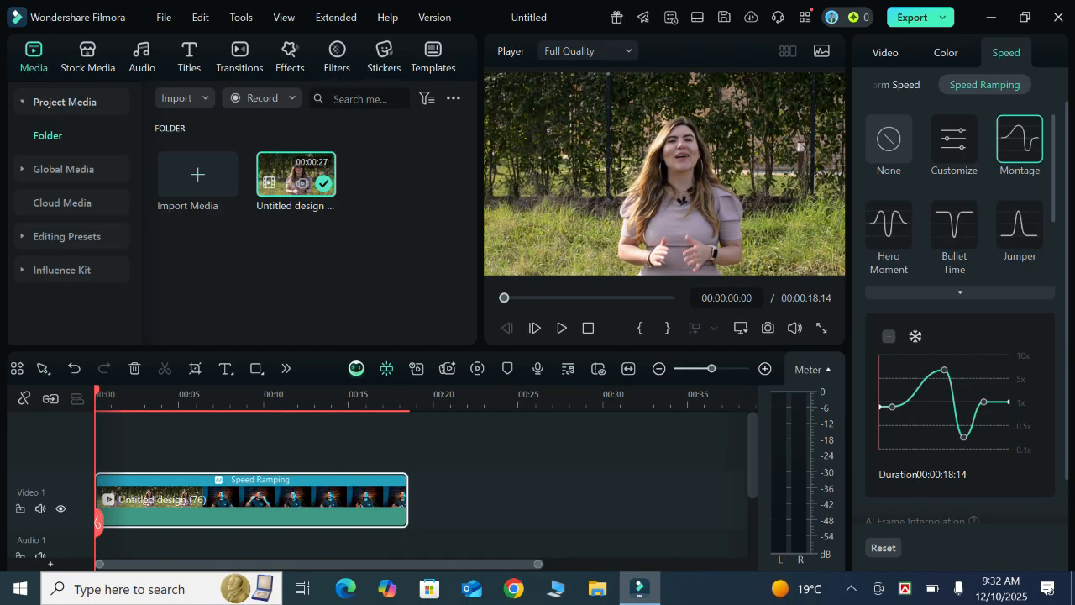
Step: Switch the clip to the Customize speed ramp and add a speed point at 00:00:07:03
left_click(954, 140)
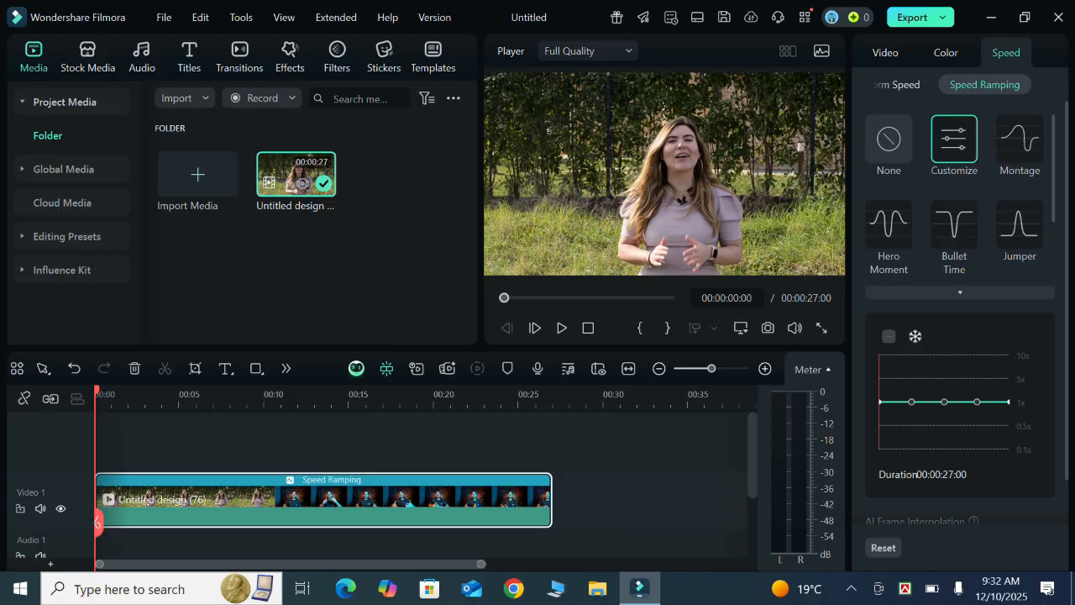
mouse_move(911, 402)
left_mouse_down()
mouse_move(913, 380)
mouse_move(918, 402)
left_mouse_up()
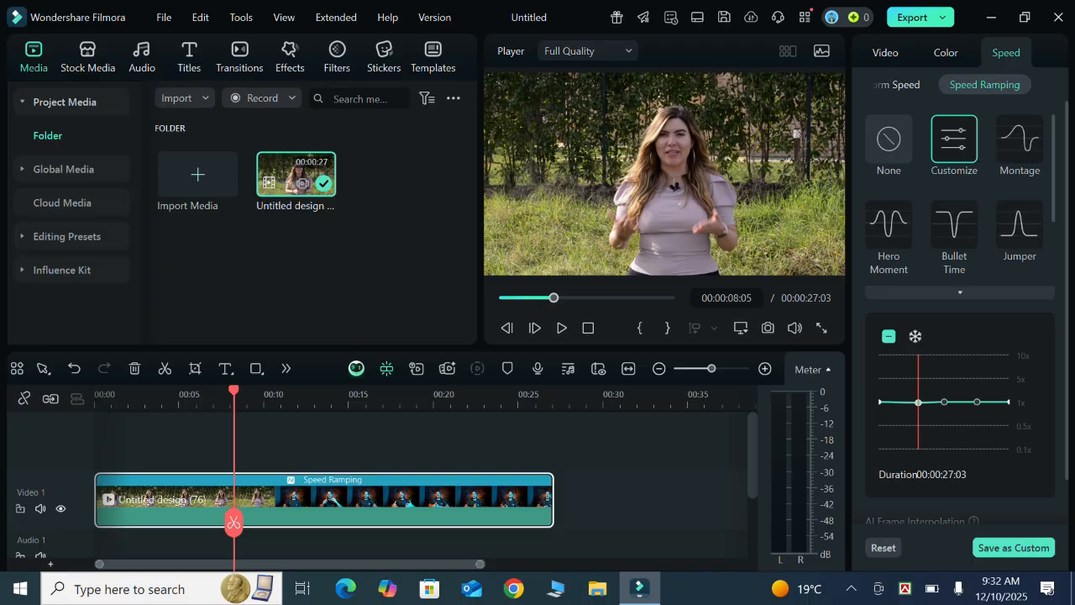
left_click_drag(234, 390, 216, 390)
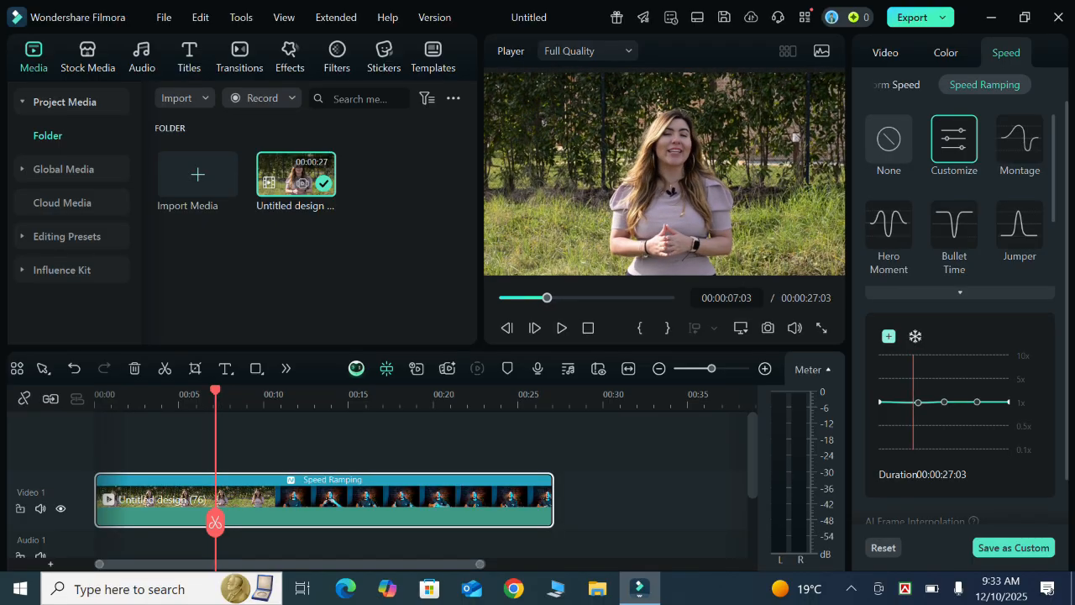
left_click(888, 336)
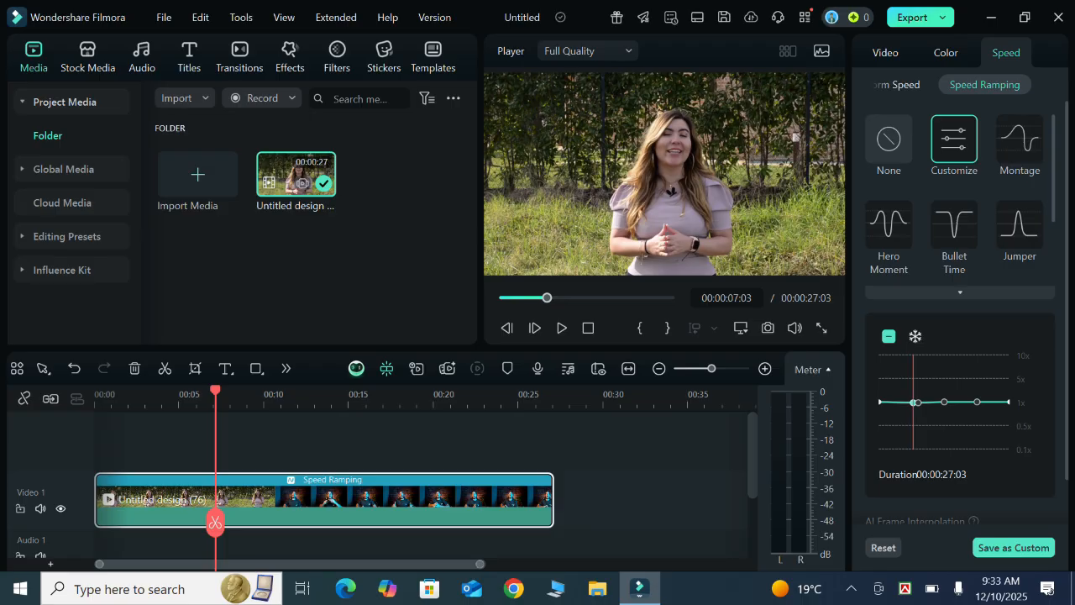
Step: Raise the speed point just after the added one to slightly below the 10x line and shift it later along the curve
left_click_drag(914, 402, 917, 376)
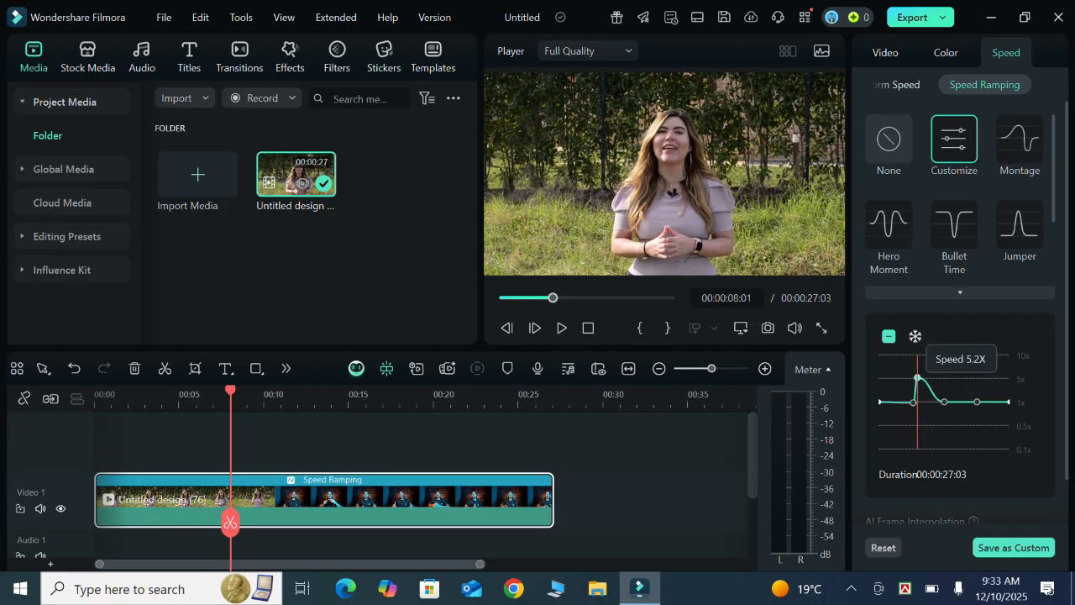
left_click_drag(918, 376, 917, 378)
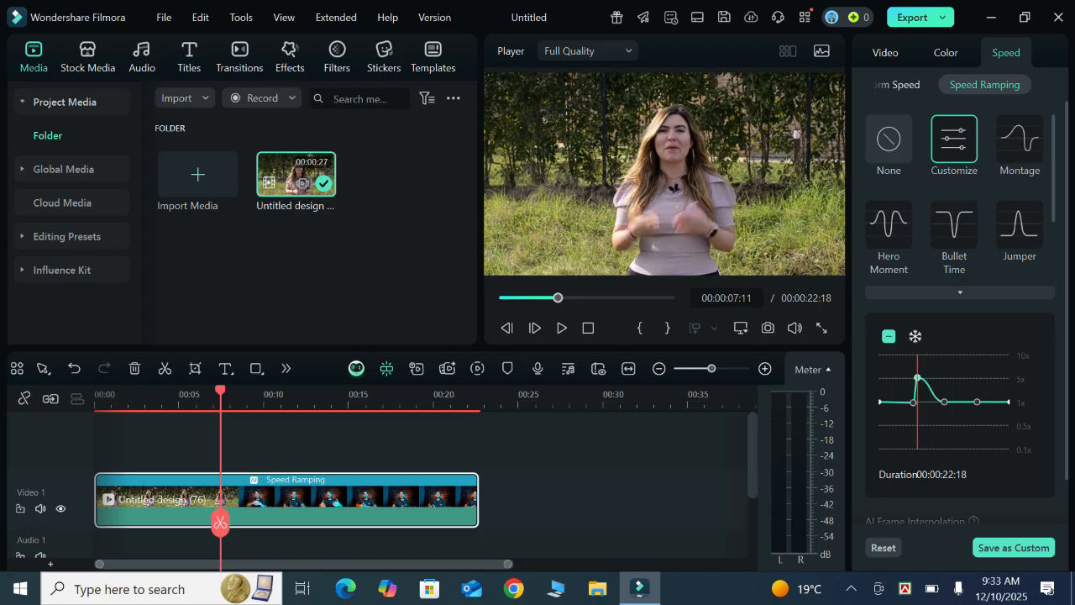
left_click_drag(917, 378, 934, 360)
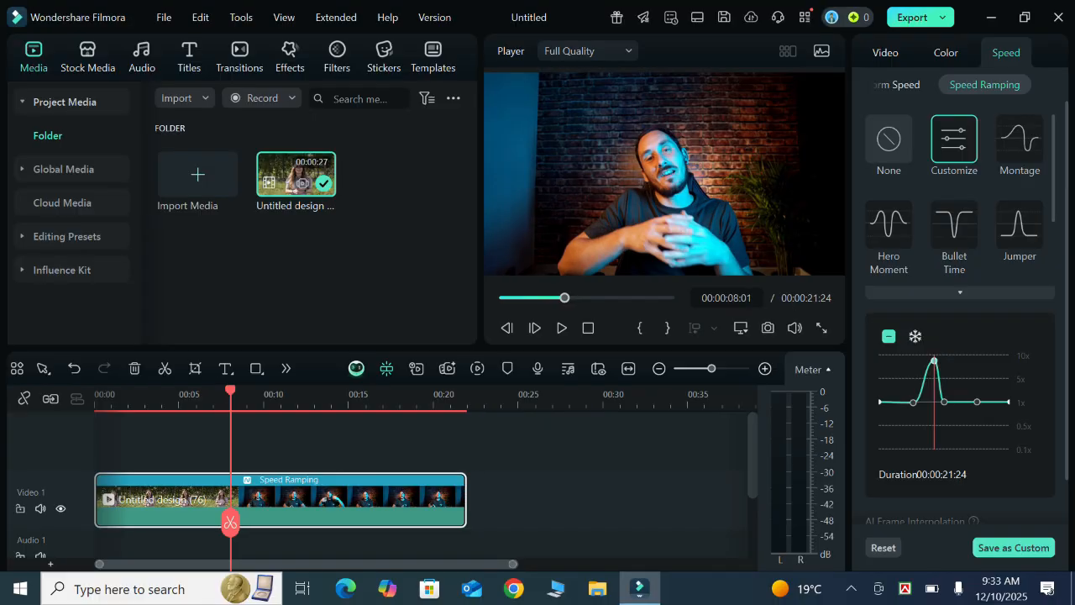
Step: Replace the speed point after the peak with a new one on the falling part of the curve at 00:00:08:22
left_click_drag(945, 402, 962, 402)
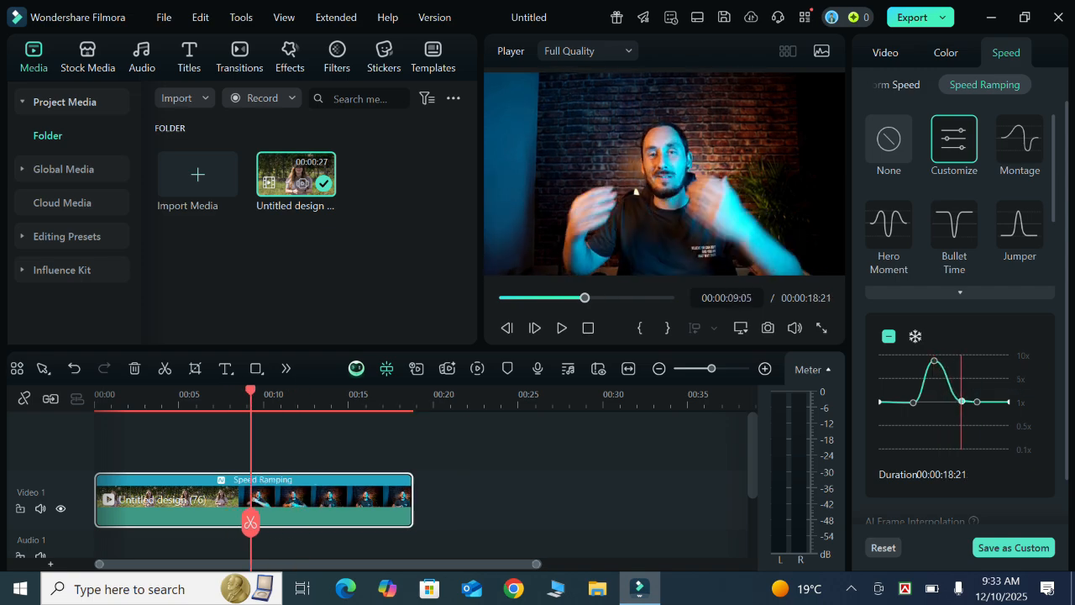
left_click_drag(961, 420, 959, 420)
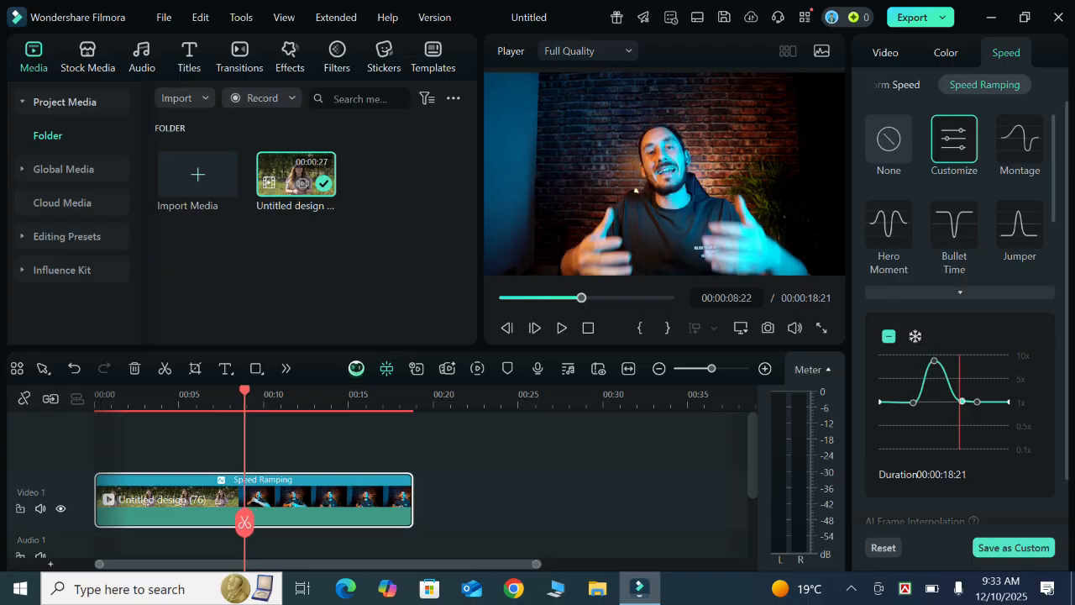
left_click(889, 336)
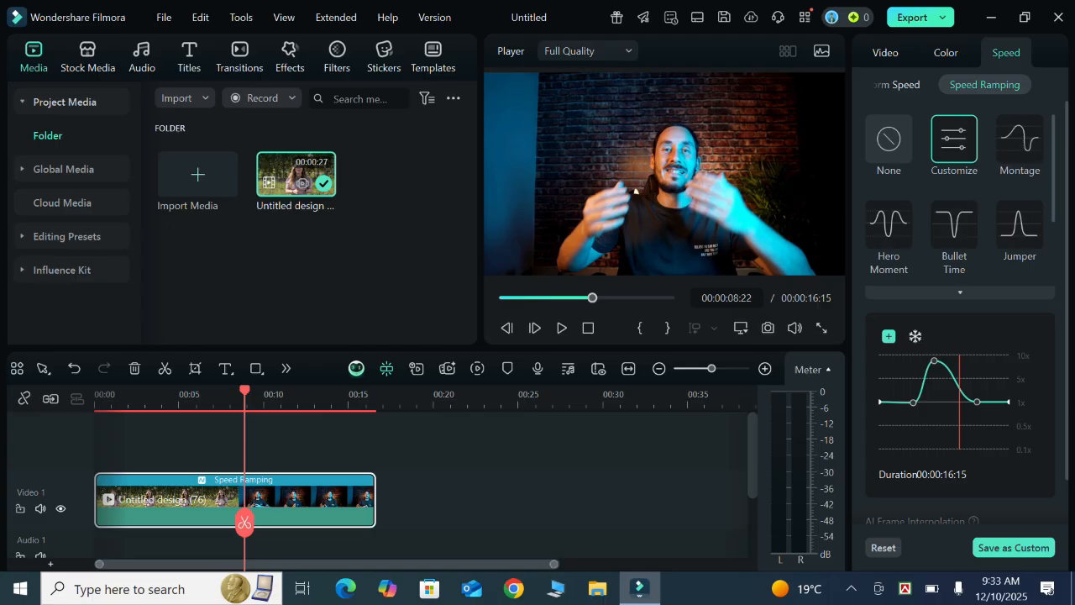
left_click(889, 336)
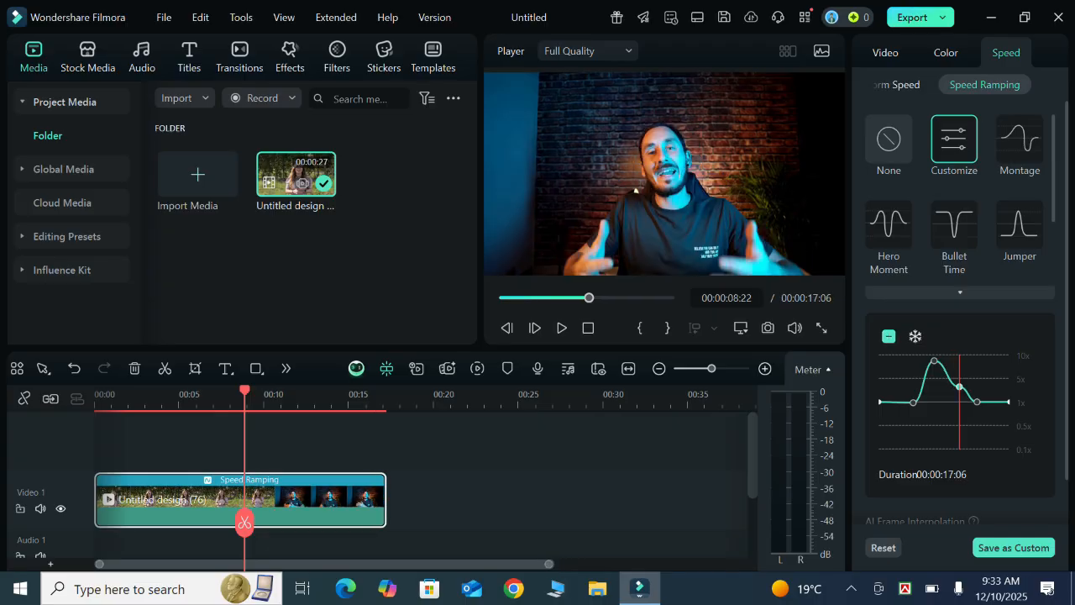
Step: Lower the last speed point to slightly below the 0.5x line and shift it later along the curve
left_click_drag(977, 401, 987, 418)
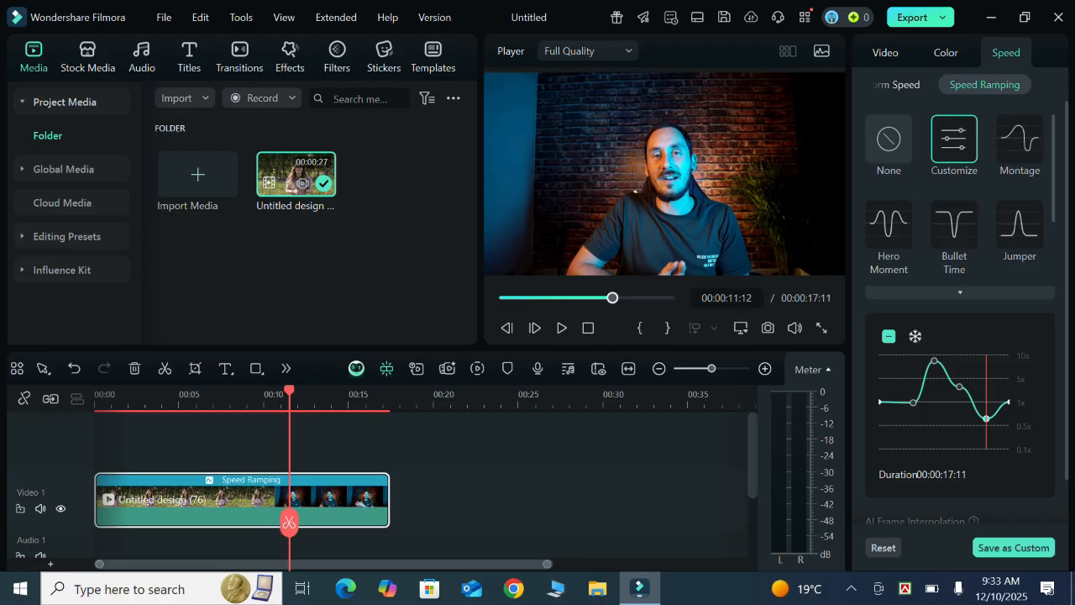
left_click_drag(612, 298, 502, 297)
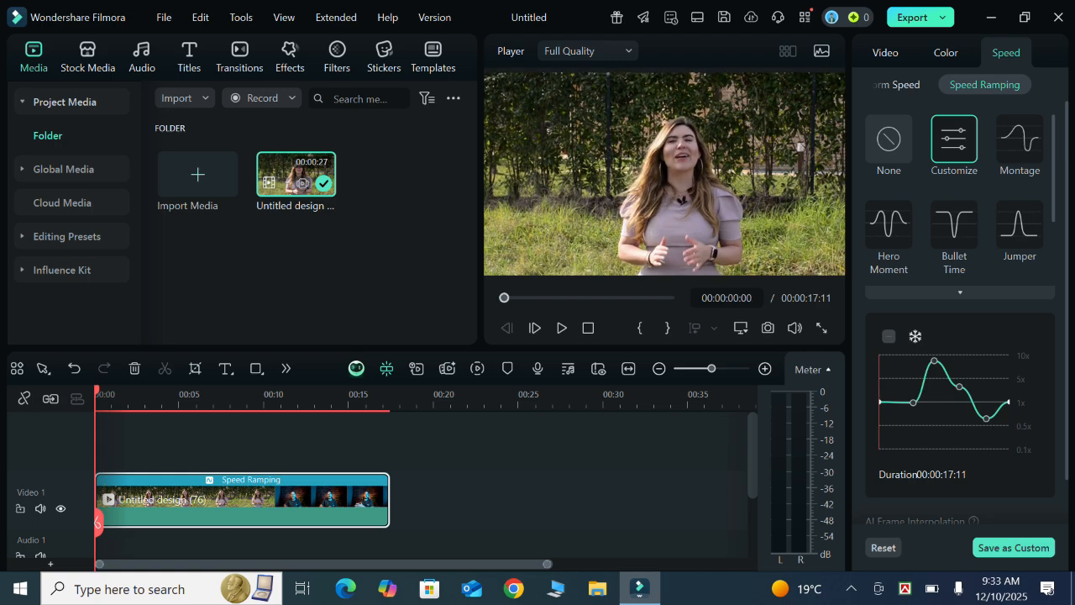
left_click_drag(986, 419, 988, 430)
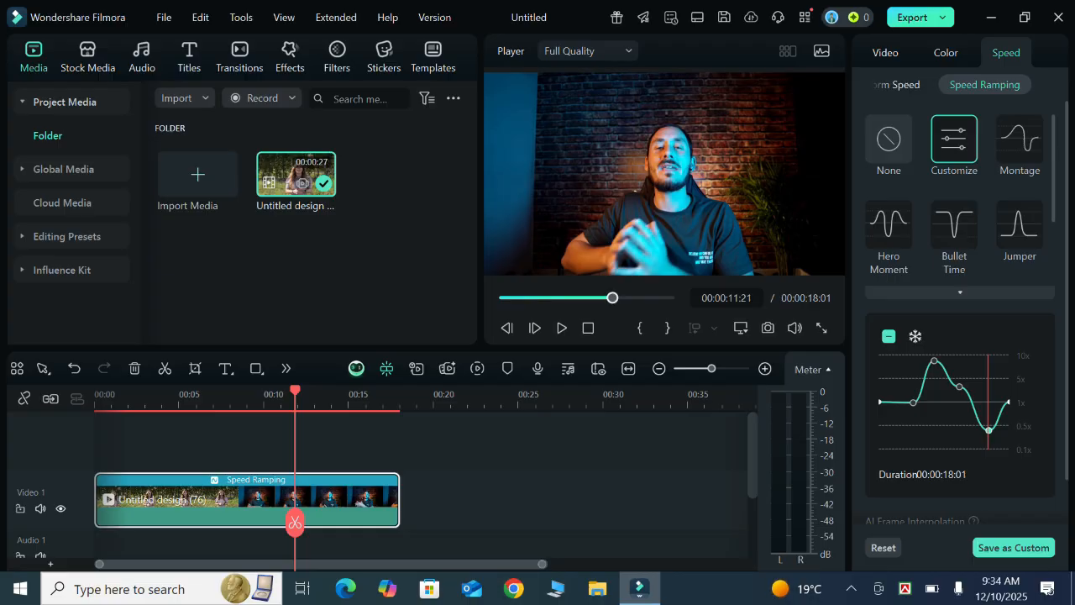
Step: Play back the custom speed ramp from the start of the timeline
left_click_drag(295, 391, 95, 390)
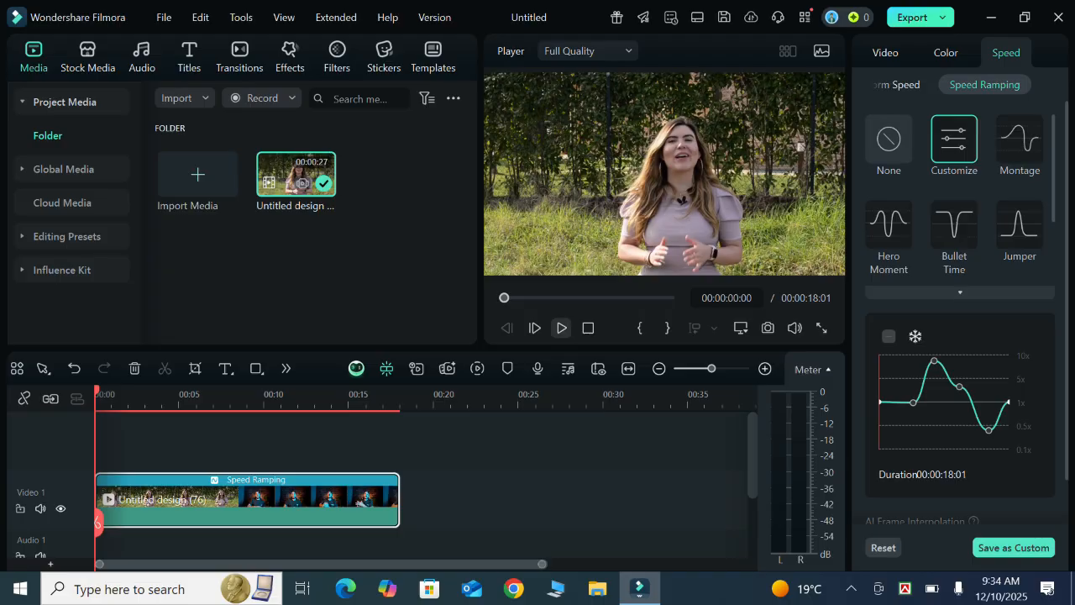
left_click(561, 327)
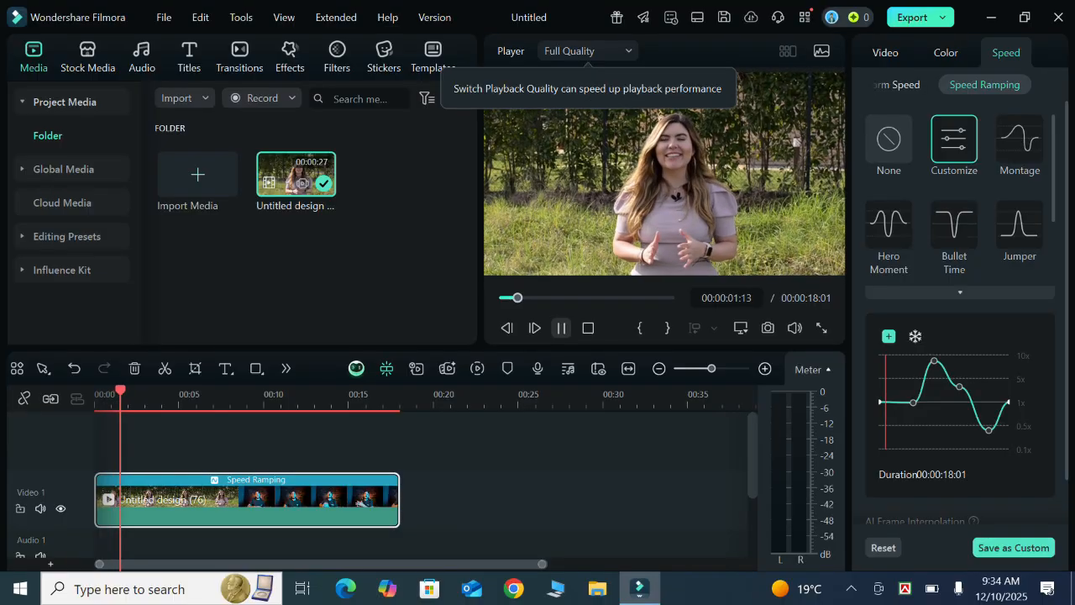